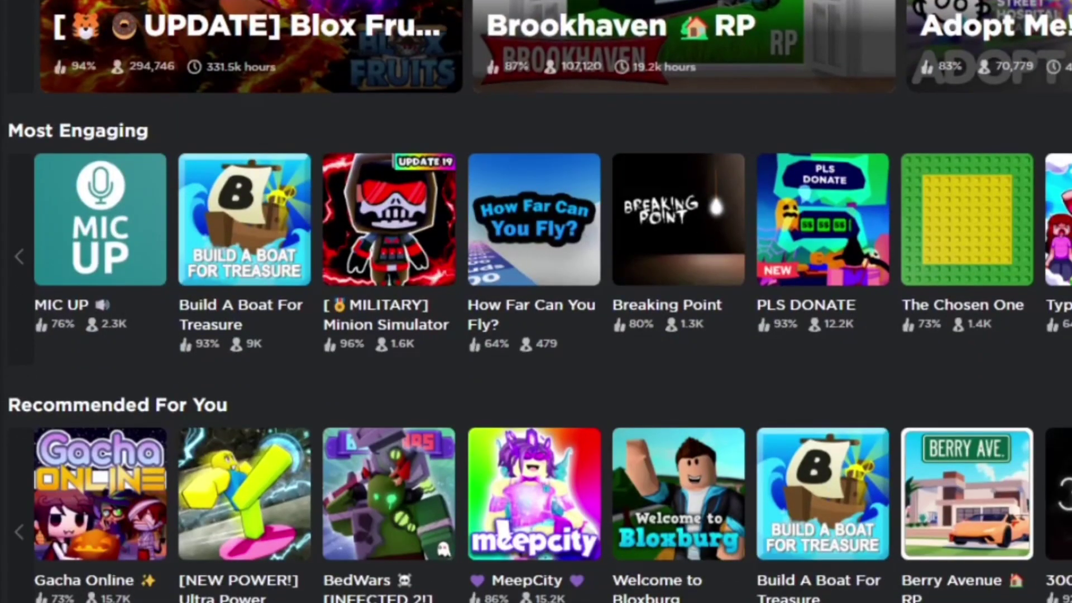
- From Create, open Configure Start Place for the Untitled experience
scroll(812, 400, "down", 1)
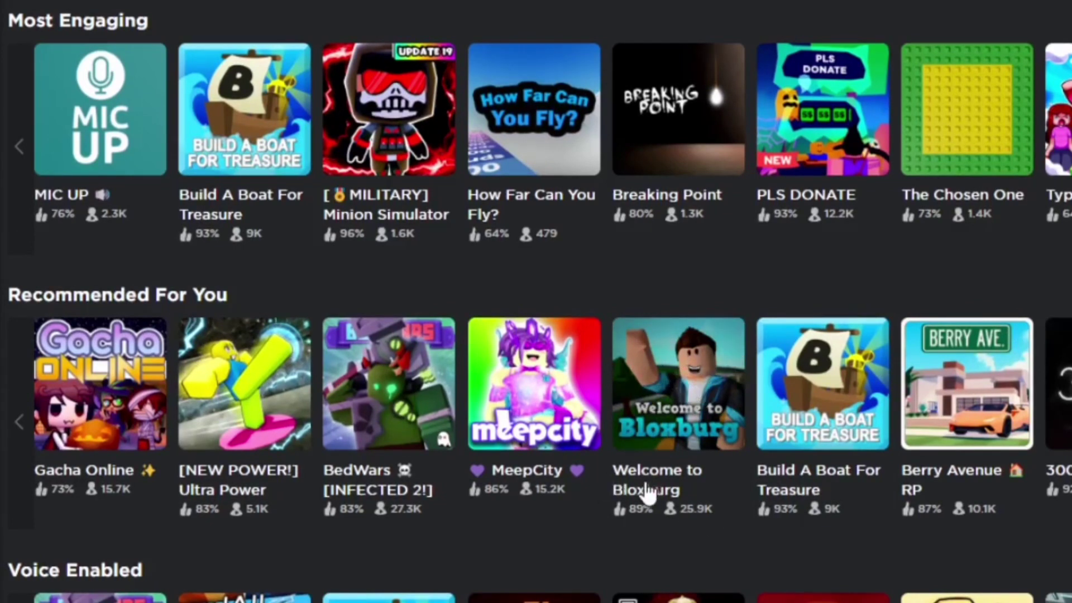
left_click(705, 385)
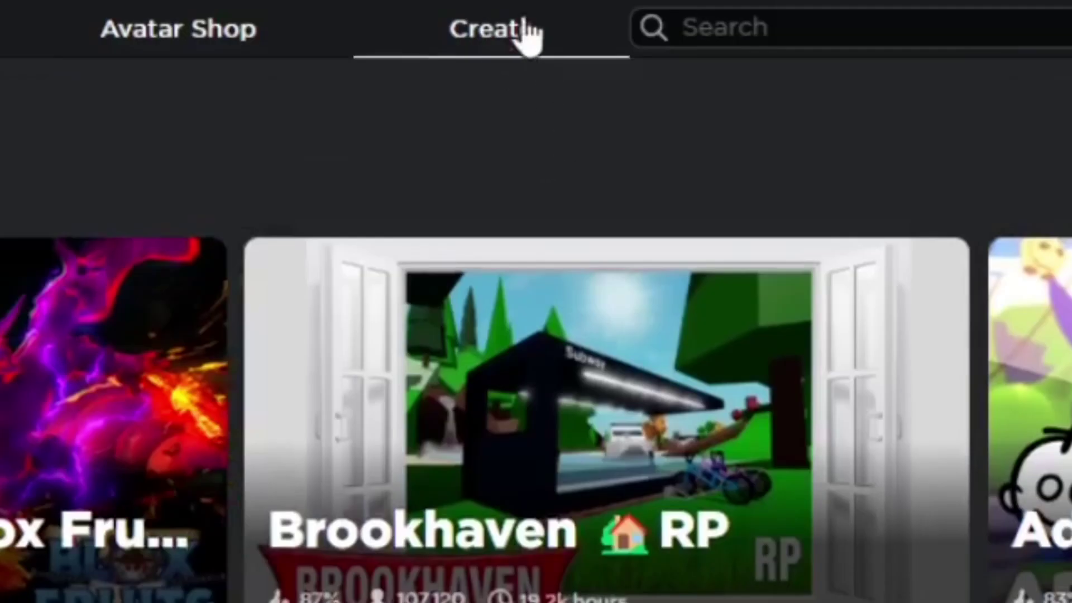
left_click(525, 25)
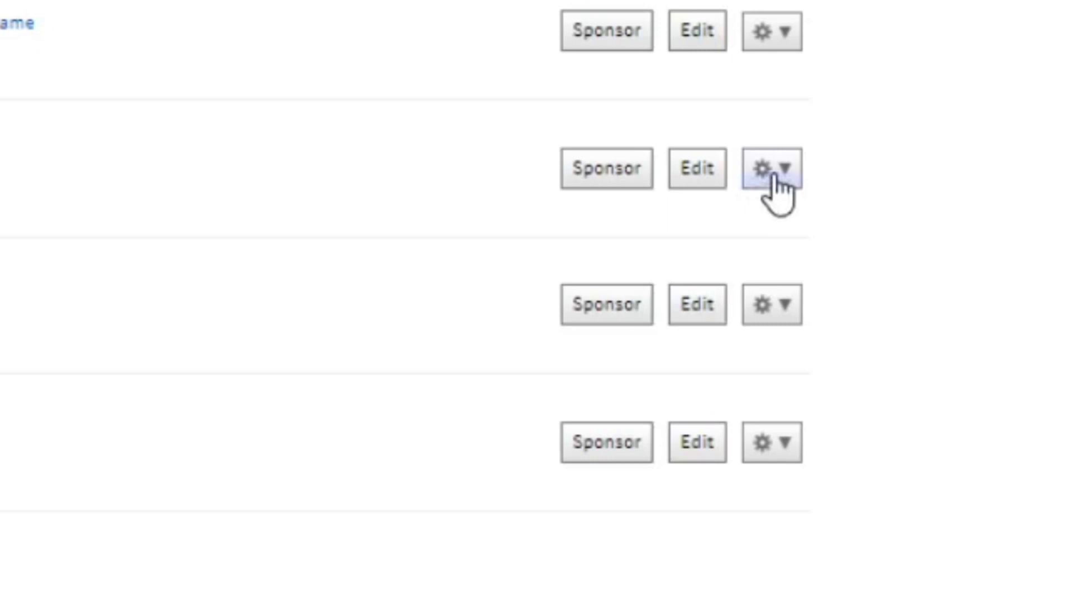
left_click(776, 178)
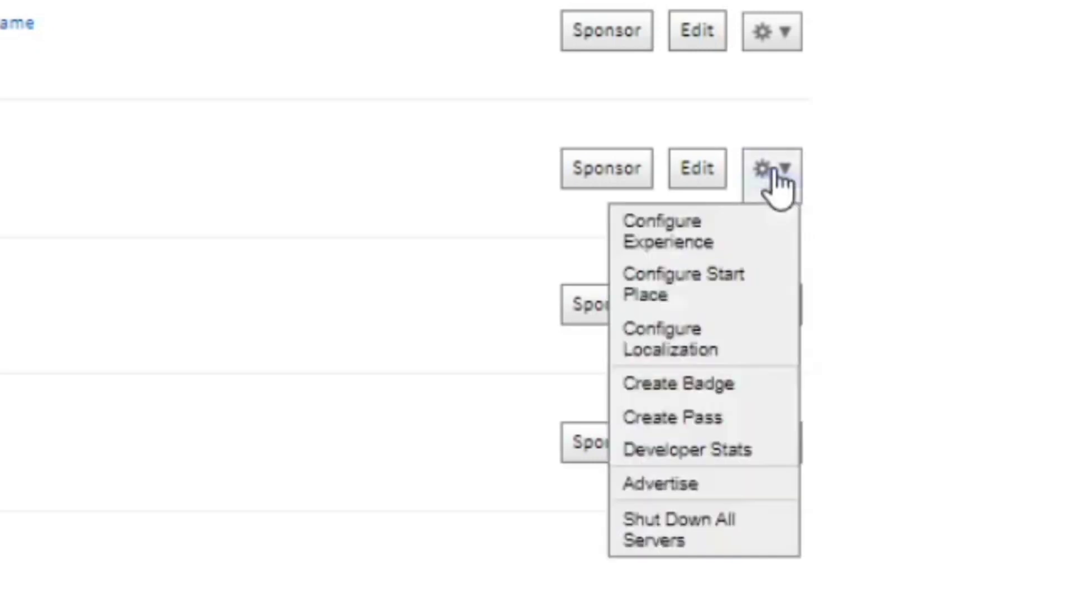
left_click(727, 275)
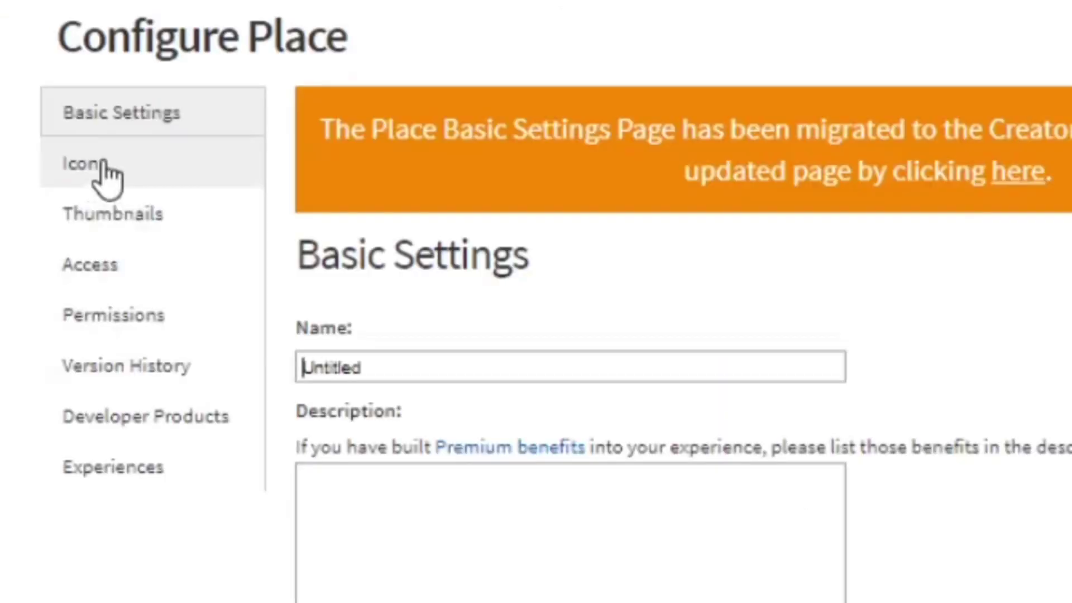
- Copy the current house-and-ROBLOX icon image from the Icon tab
left_click(106, 175)
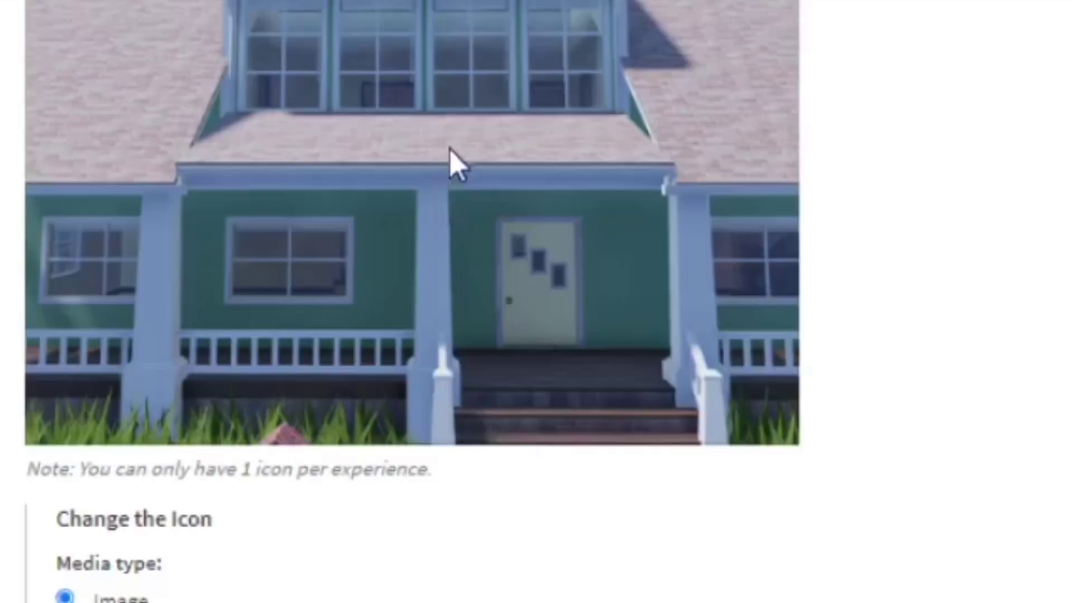
right_click(544, 388)
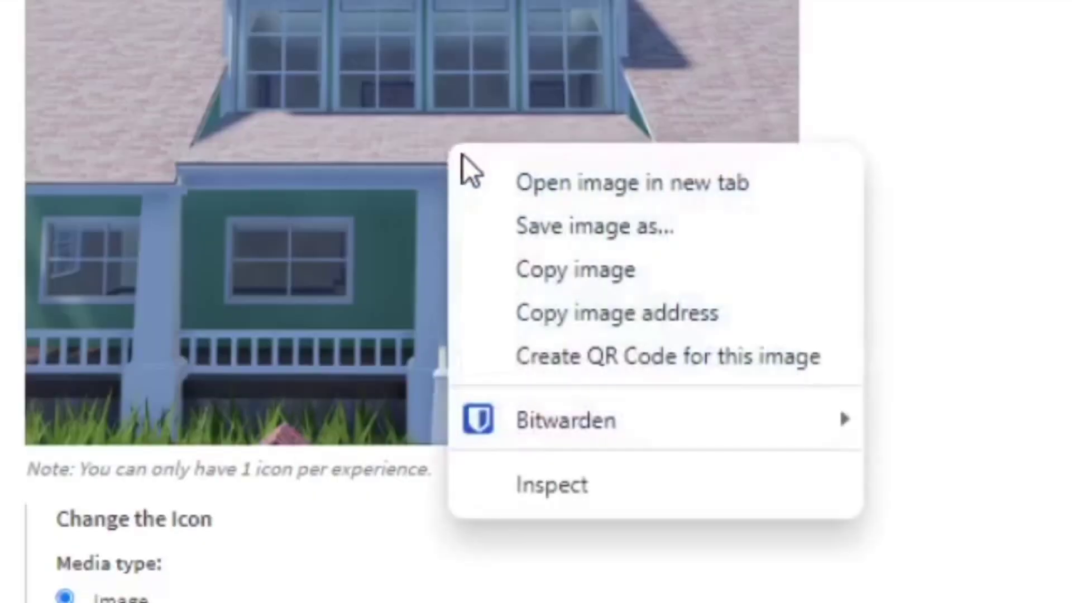
left_click(542, 269)
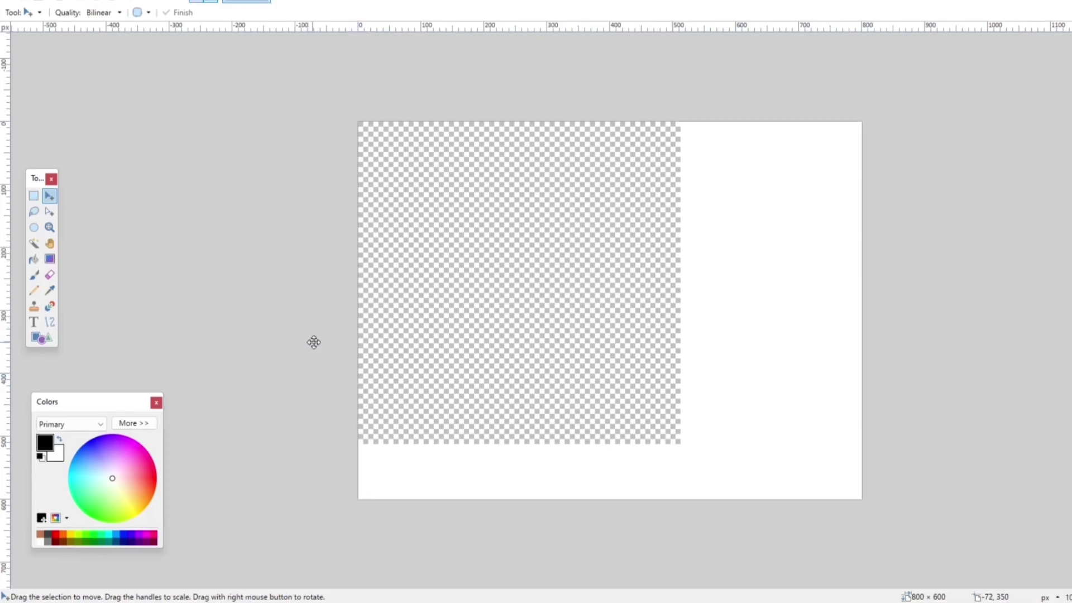
- Paste the icon into Paint.NET, crop the canvas to 512×512, then clear it
key("ctrl+v")
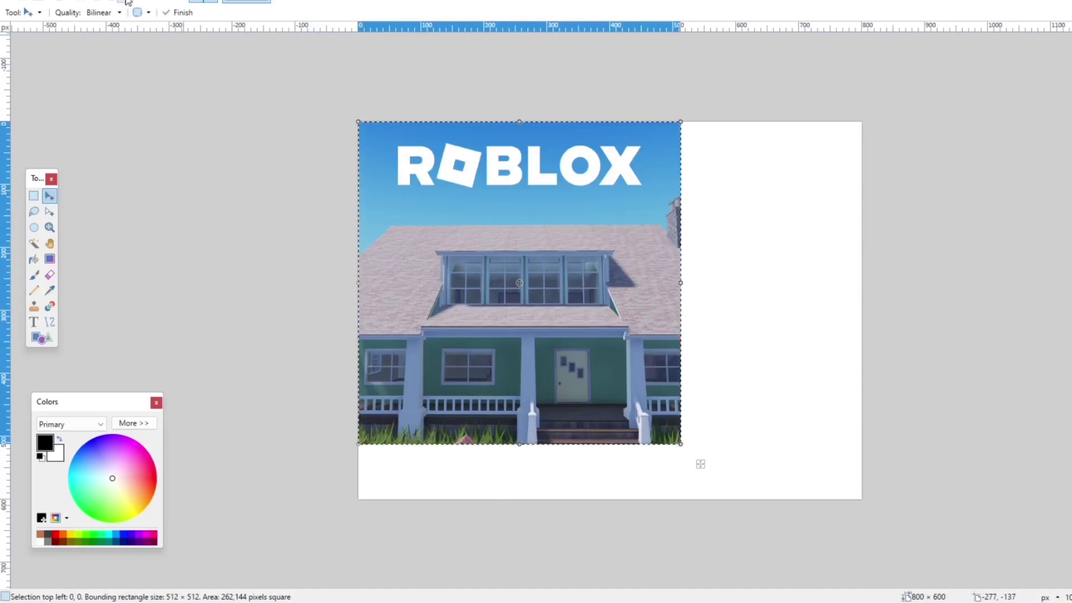
key("ctrl+shift+x")
key("s")
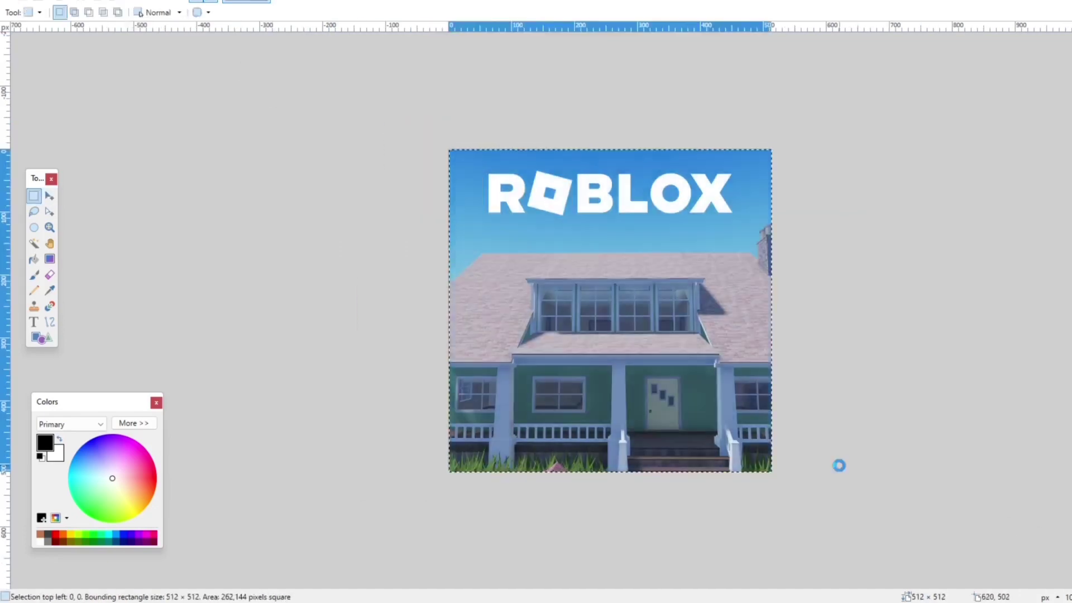
key("Delete")
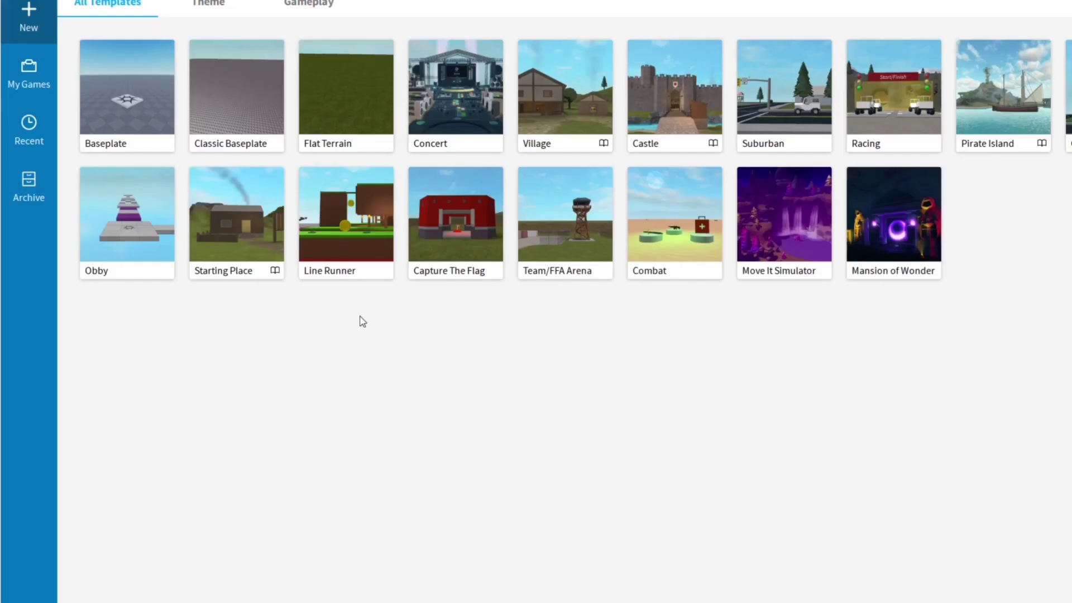
- Open Untitled in Studio, frame the baseplate against the horizon, and snip the viewport
left_click(39, 81)
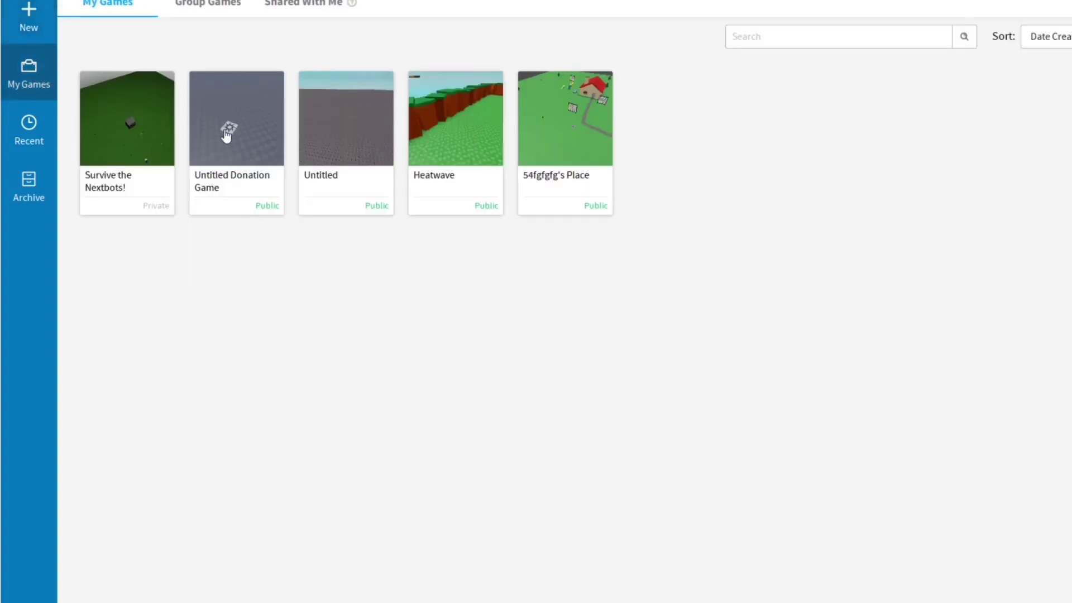
left_click(332, 141)
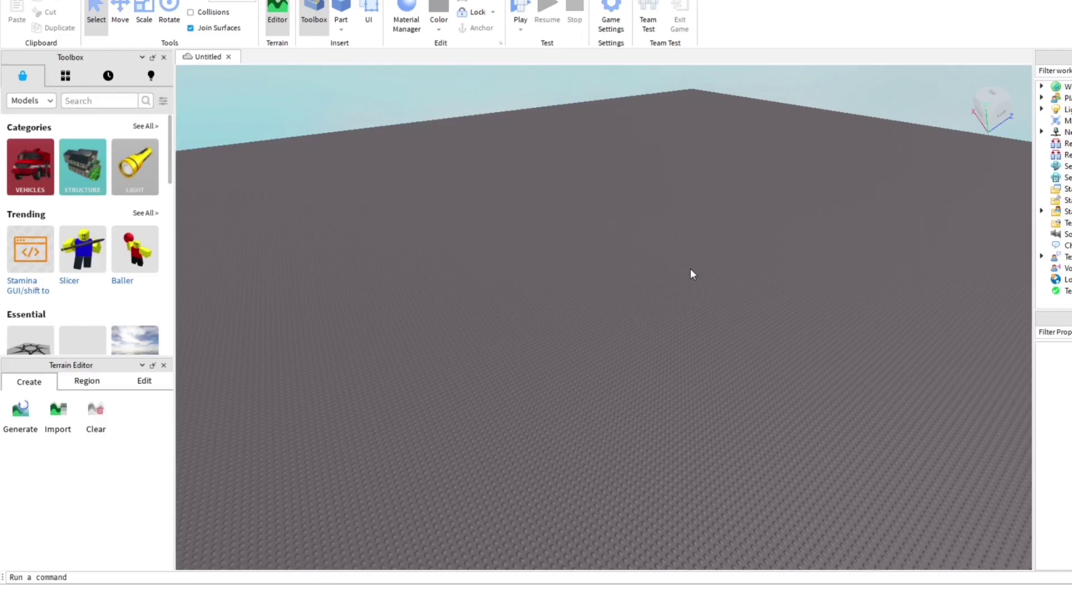
key("e")
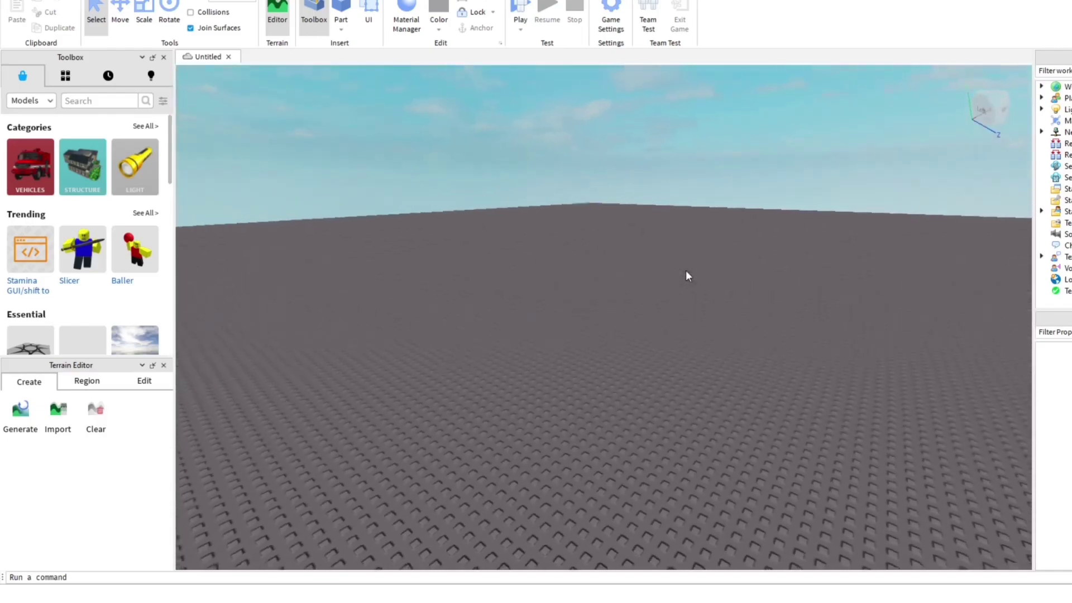
left_click_drag(687, 328, 519, 296)
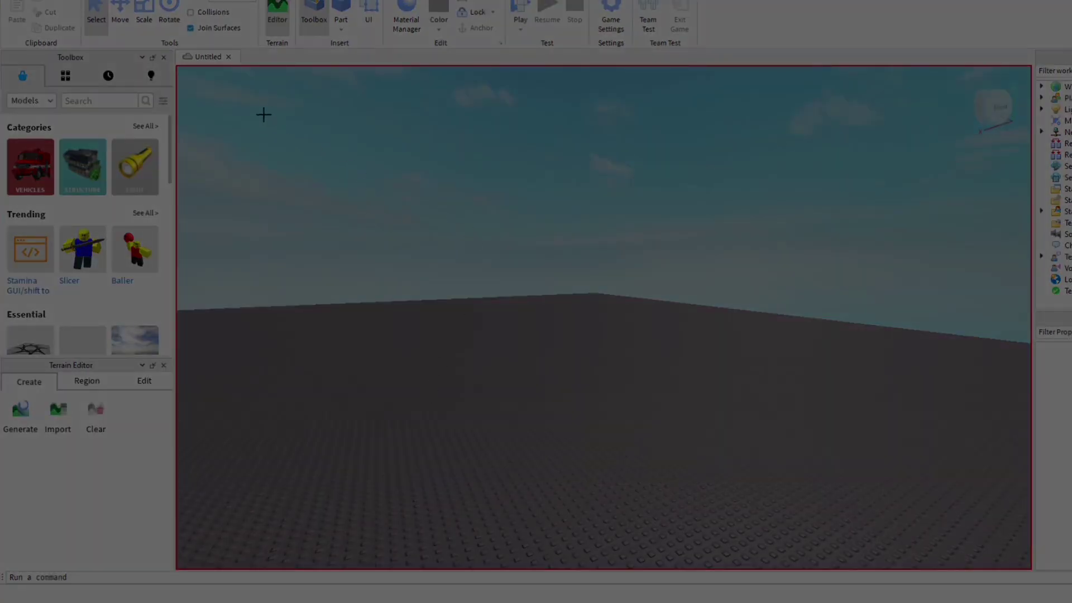
mouse_move(263, 108)
left_mouse_down()
mouse_move(910, 535)
mouse_move(856, 531)
left_mouse_up()
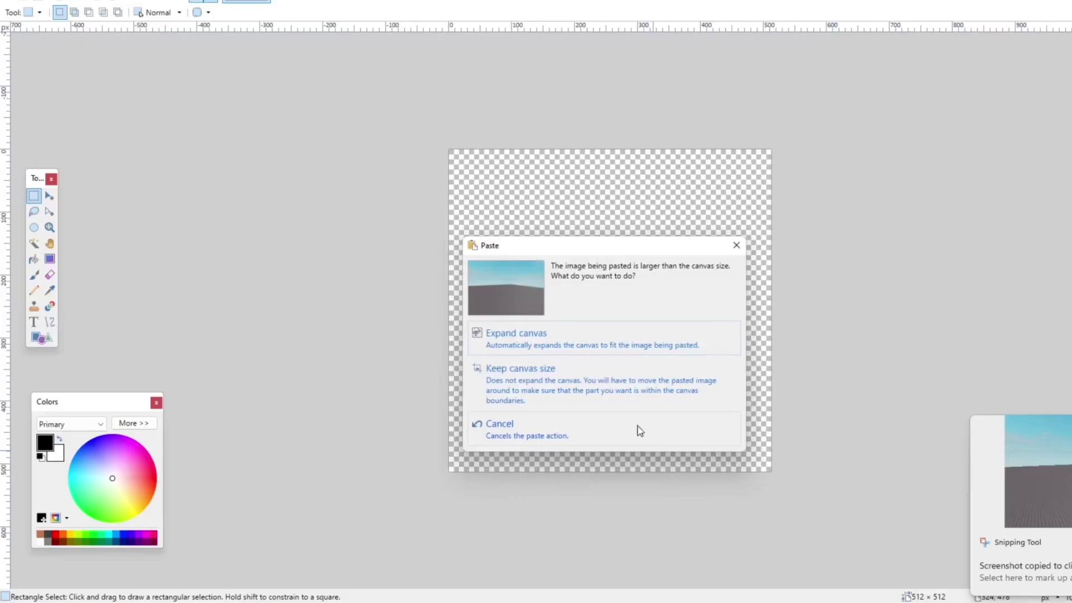
- Paste the baseplate screenshot at canvas size and apply a dimmer Glow effect
left_click(572, 380)
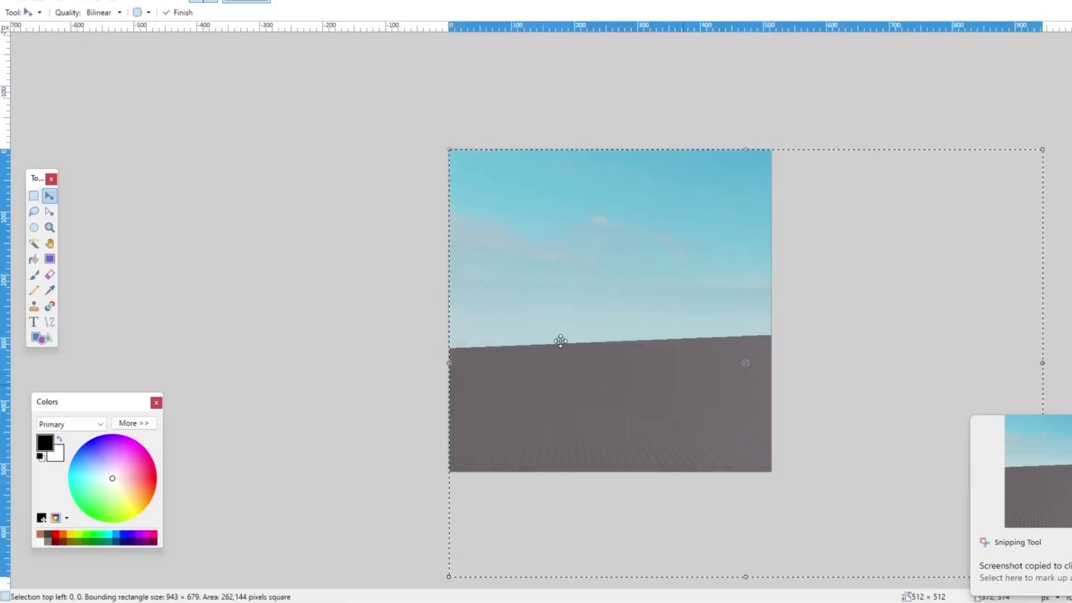
key("ctrl+z")
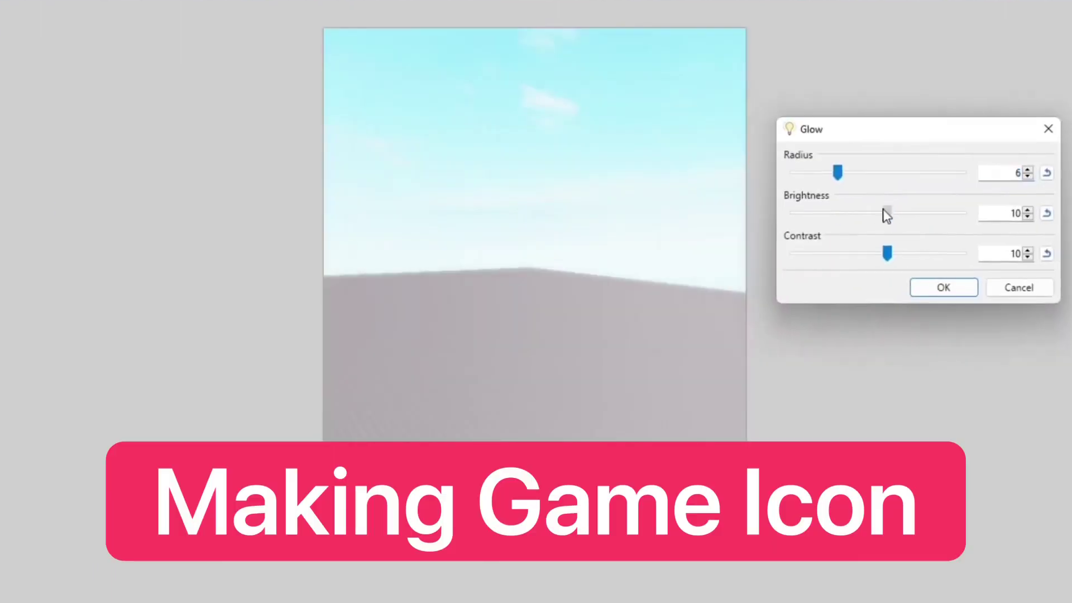
left_click_drag(885, 211, 835, 213)
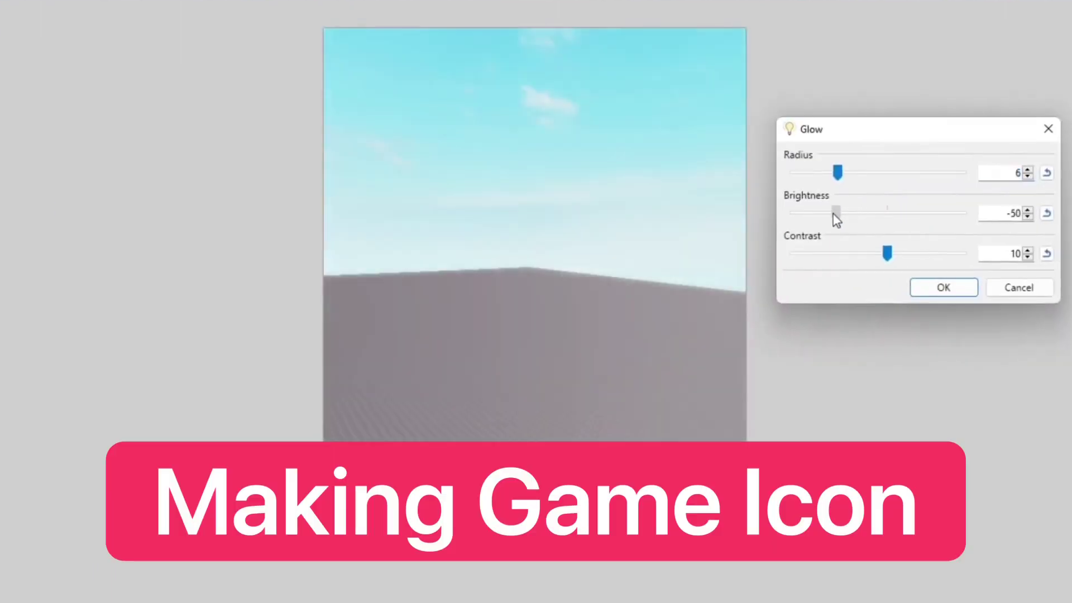
left_click(942, 285)
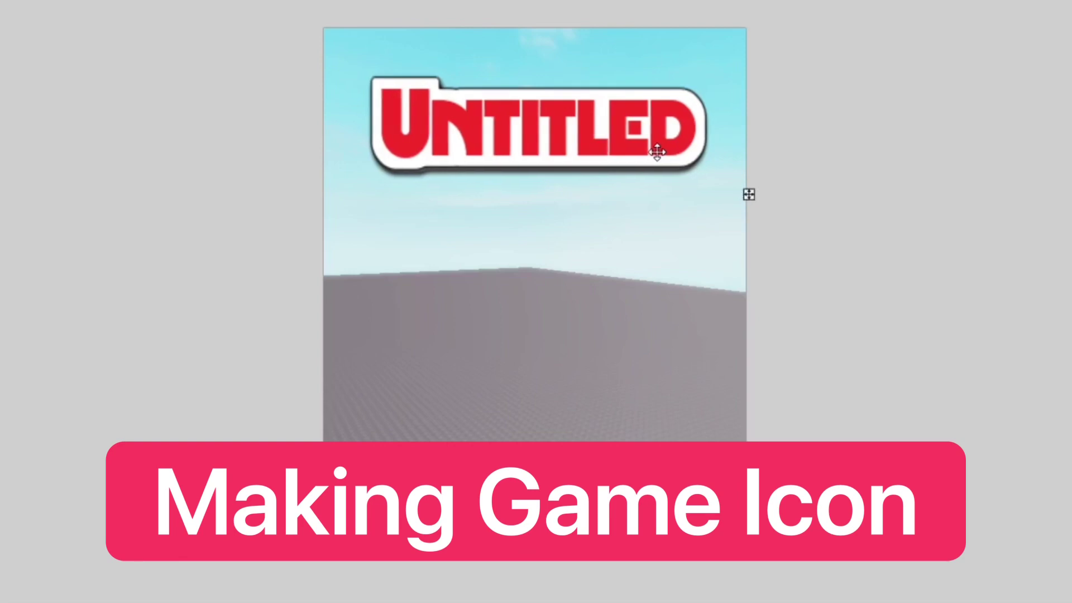
- Tilt the UNTITLED logo slightly counter-clockwise
key("ctrl+t")
mouse_move(707, 168)
left_mouse_down()
mouse_move(732, 159)
mouse_move(730, 149)
left_mouse_up()
key("Return")
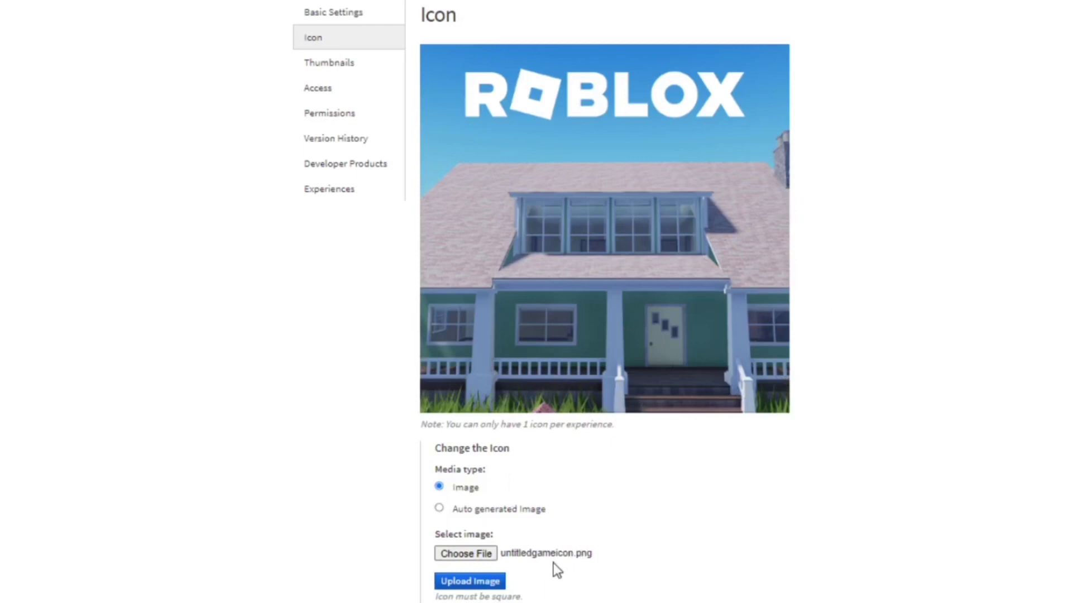
- Upload untitledgameicon.png as the game icon and confirm replacing the old one
left_click(487, 555)
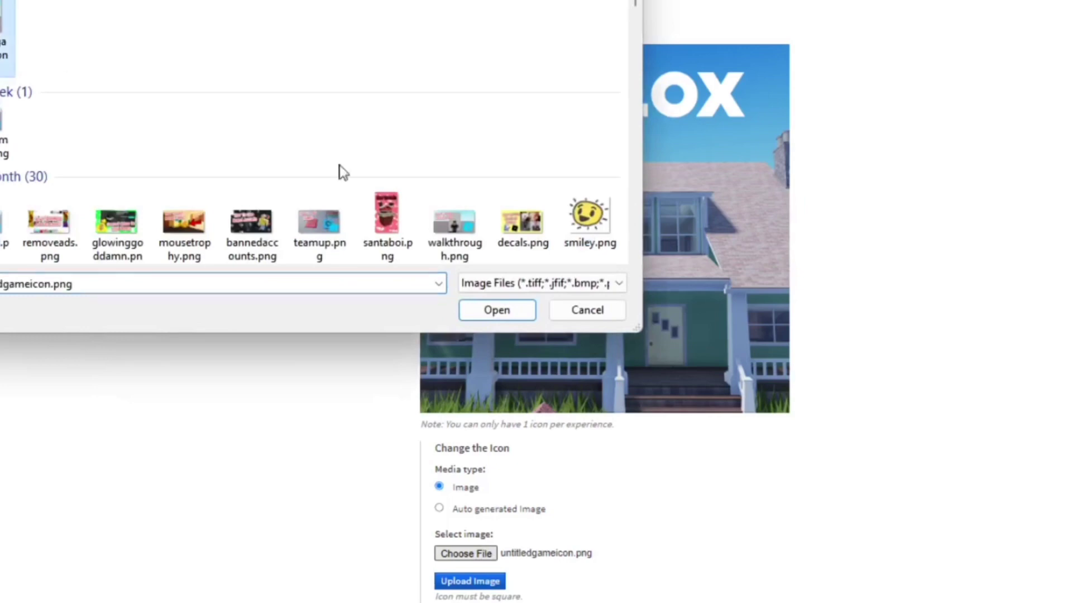
left_click(493, 311)
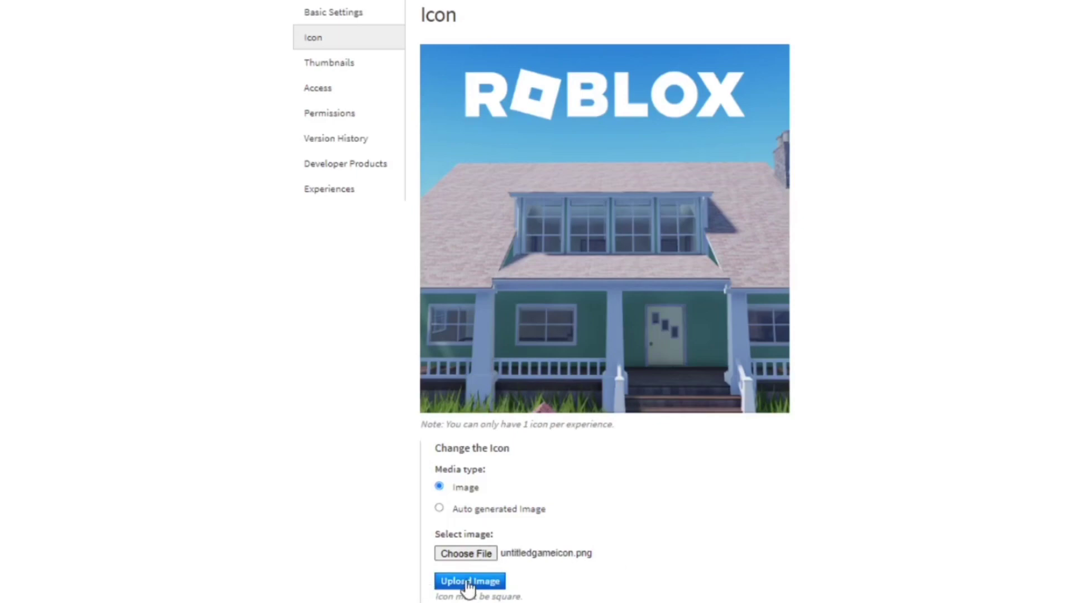
left_click(468, 583)
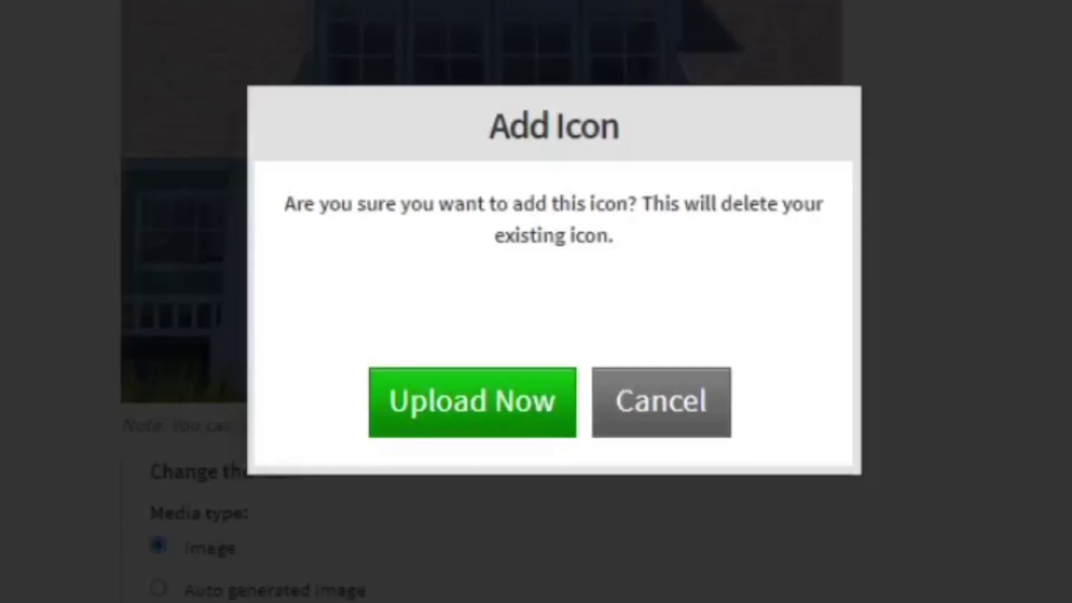
left_click(512, 416)
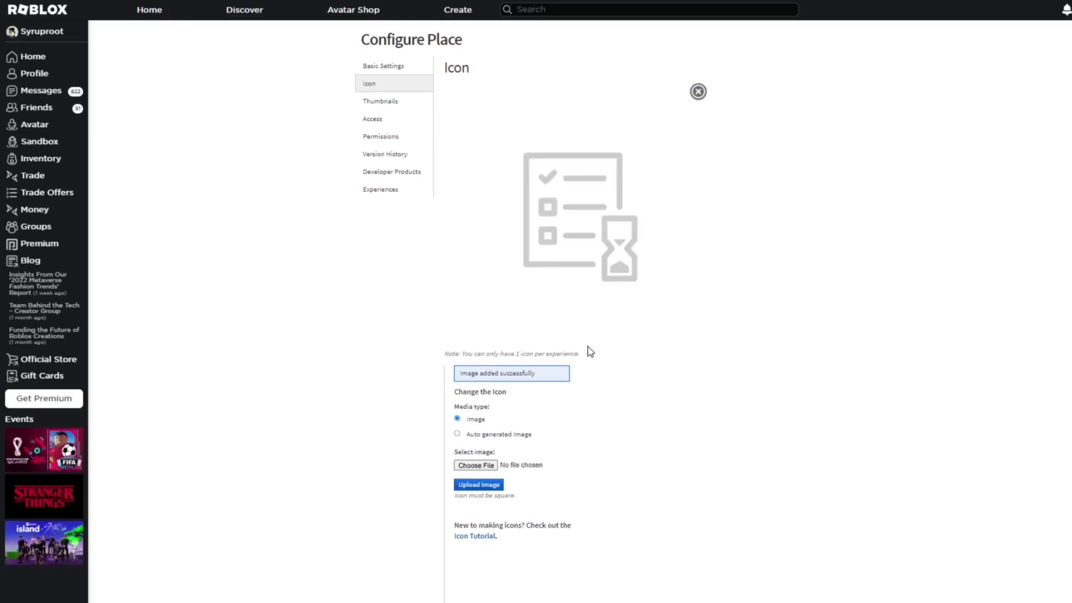